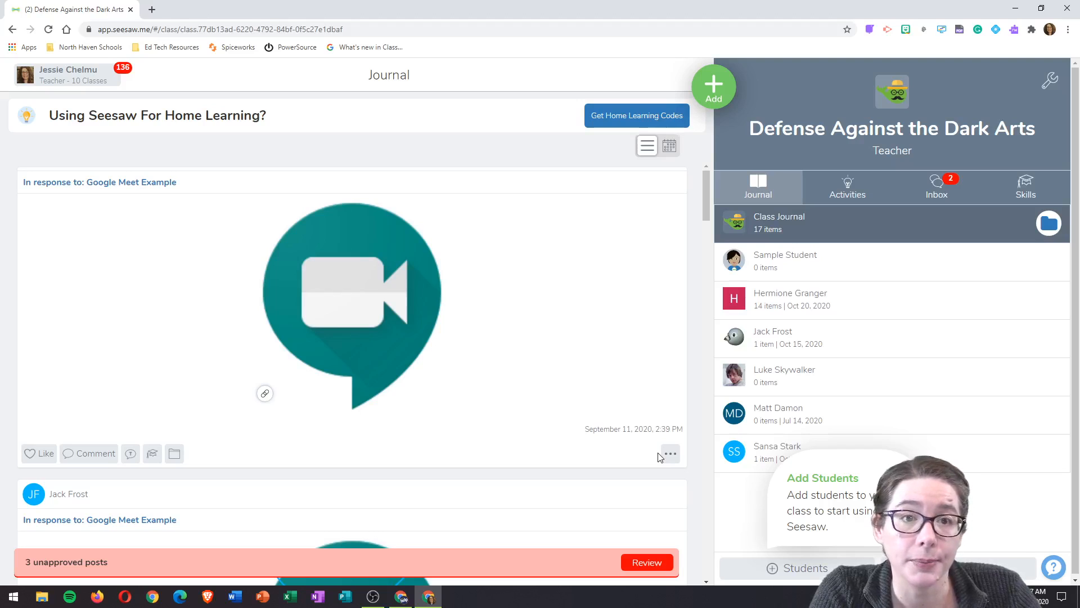
# Step: Create a new Seesaw activity and open the Add Template choices for student responses
pyautogui.click(714, 90)
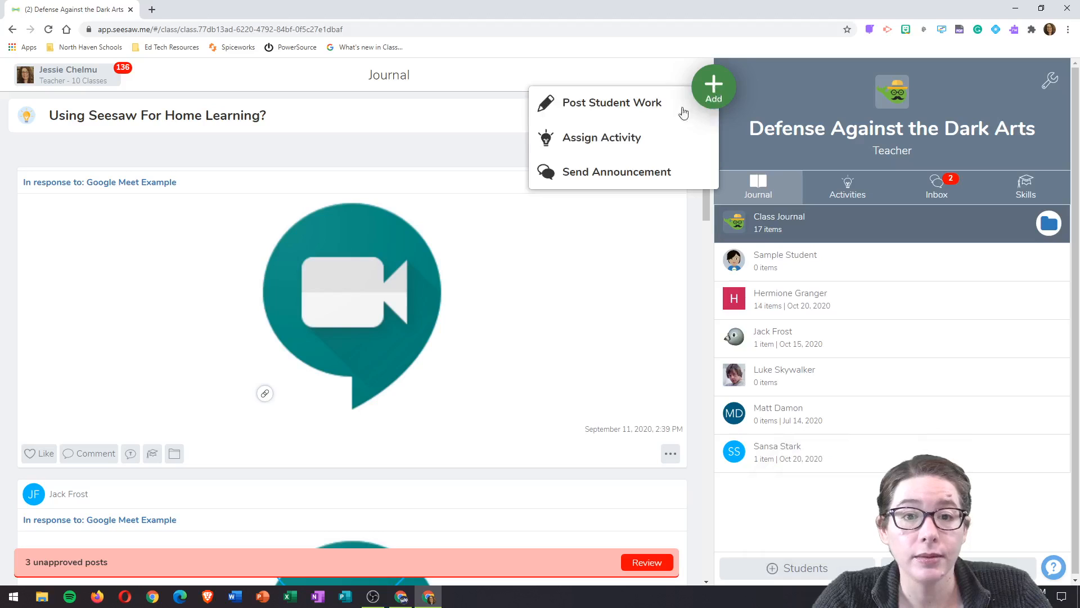
pyautogui.click(639, 139)
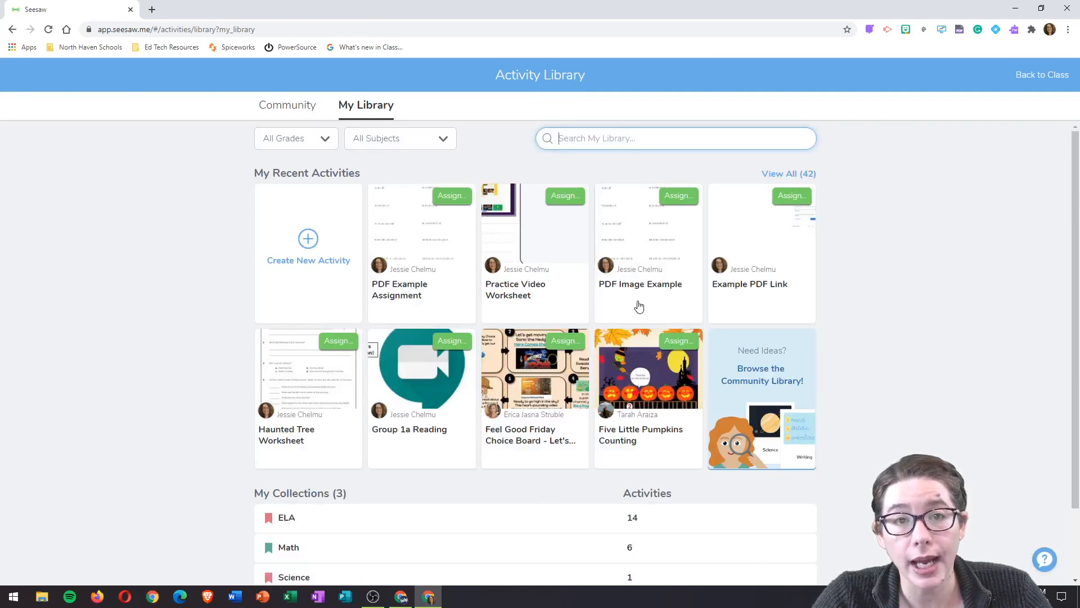
pyautogui.click(309, 239)
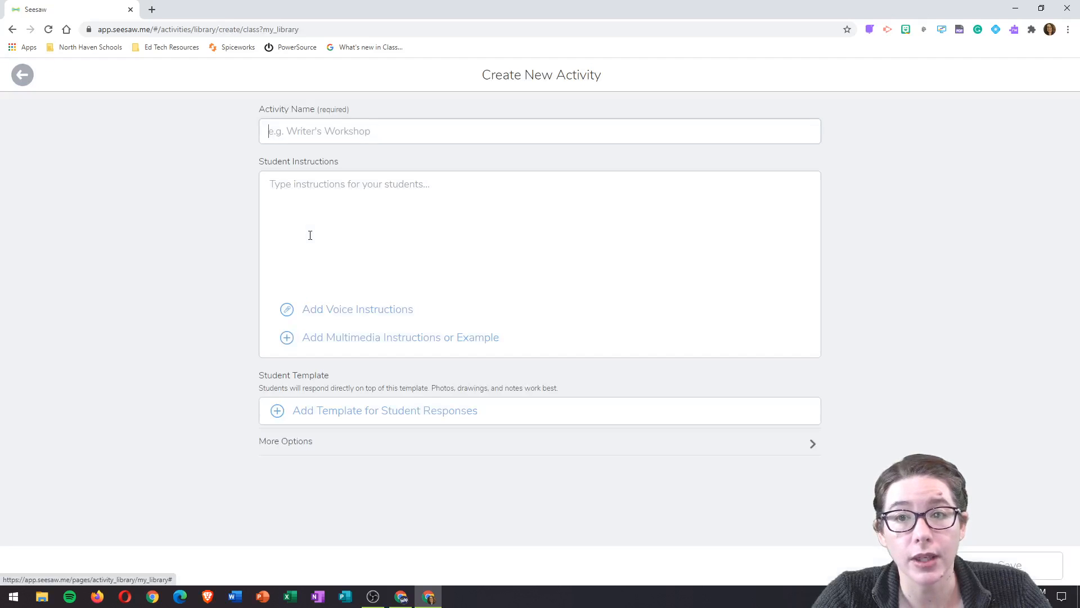
pyautogui.click(379, 420)
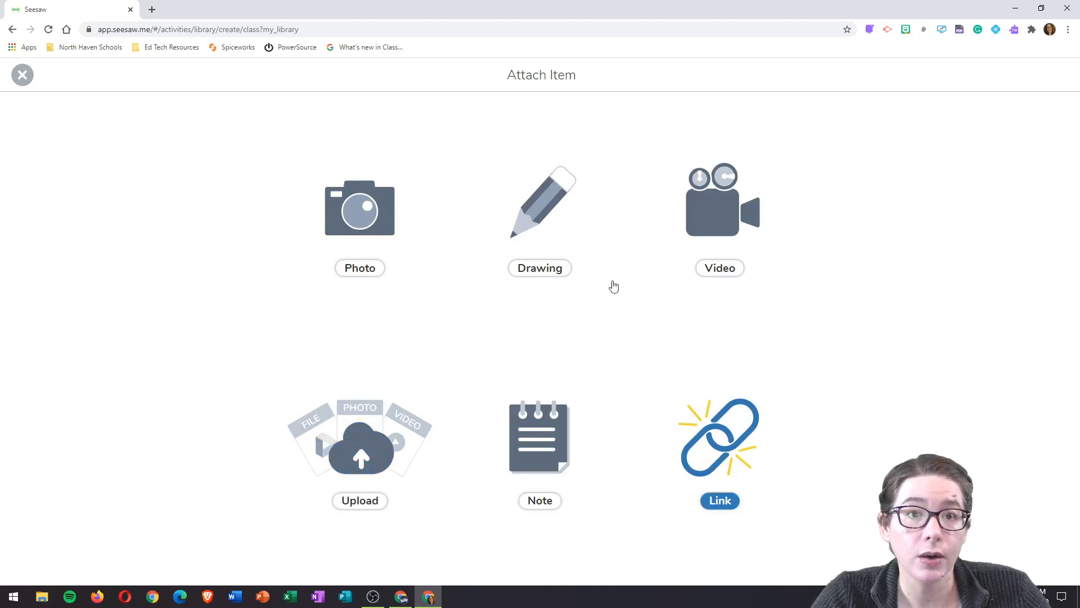
# Step: Use a blank Drawing canvas as the template and bring up its website Link entry
pyautogui.click(543, 206)
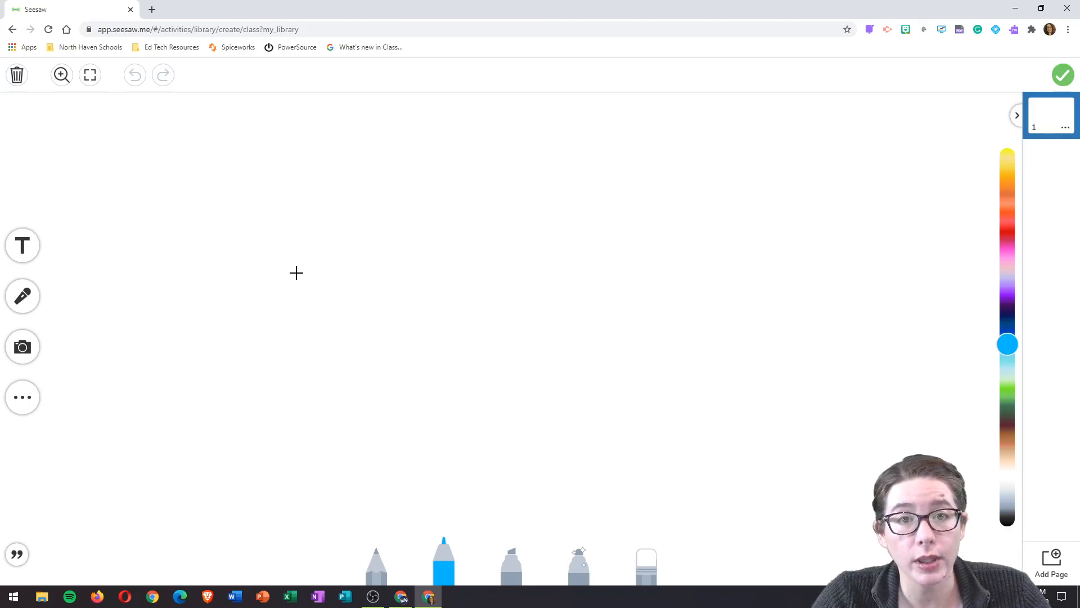
pyautogui.click(26, 407)
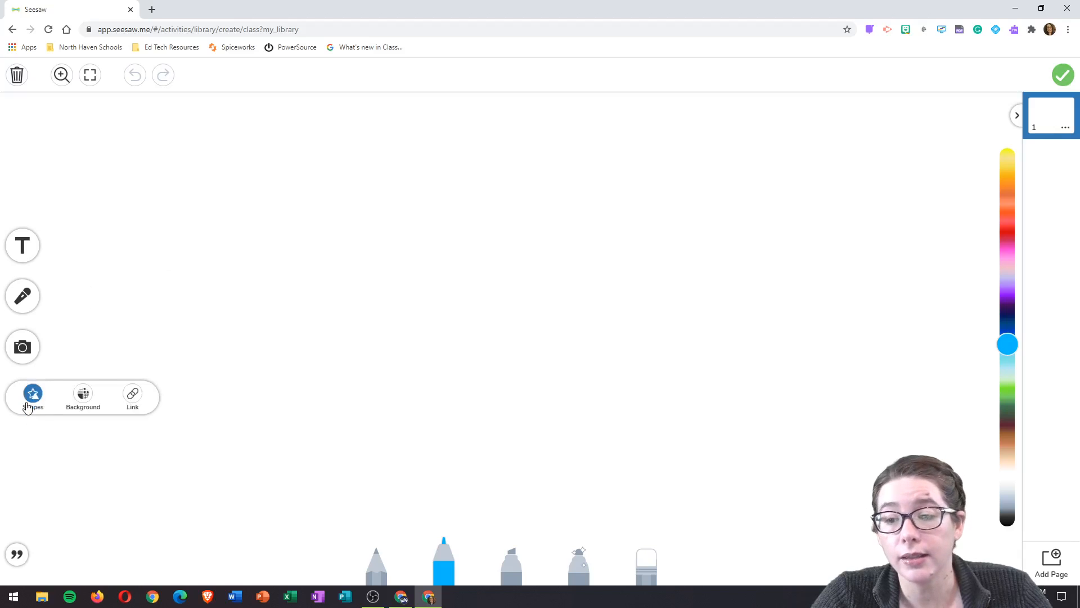
pyautogui.click(134, 394)
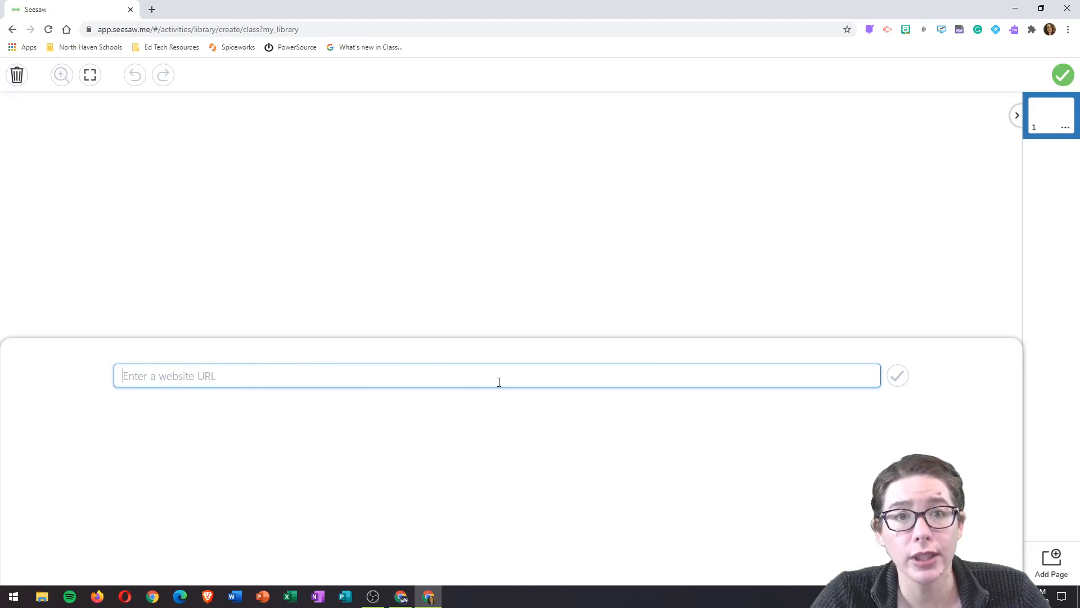
# Step: In a new tab, open the Example Interactive Slides presentation from Google Drive
pyautogui.click(152, 10)
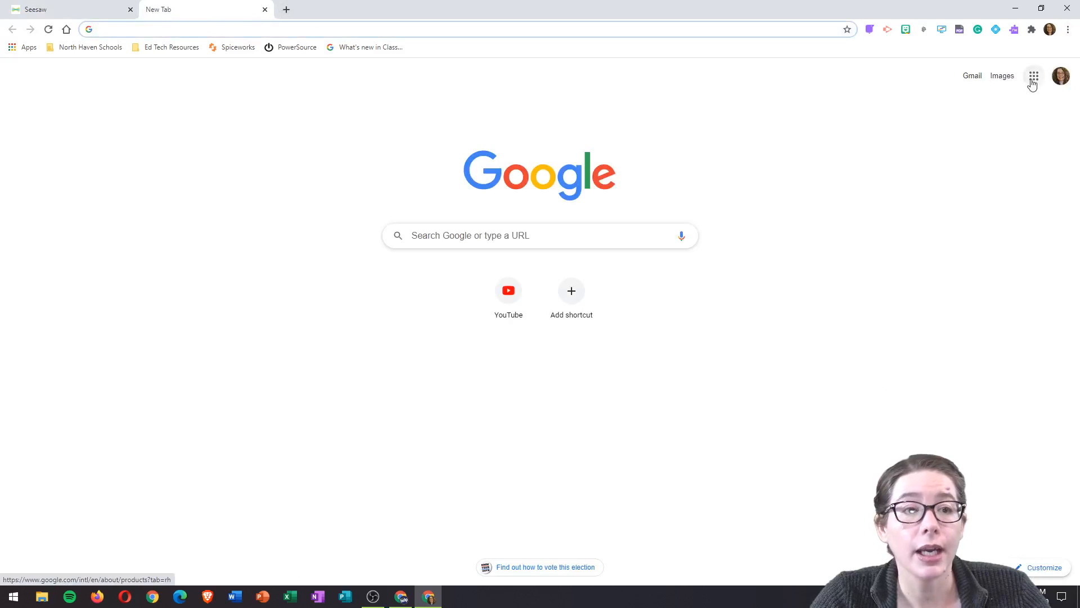
pyautogui.click(1035, 77)
pyautogui.click(1039, 122)
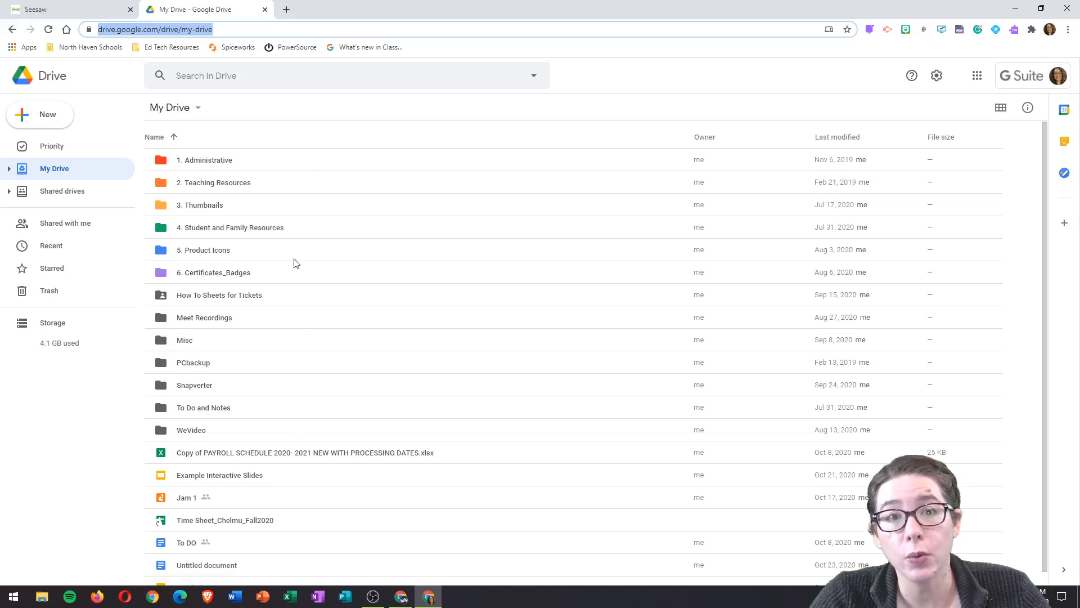
pyautogui.doubleClick(205, 477)
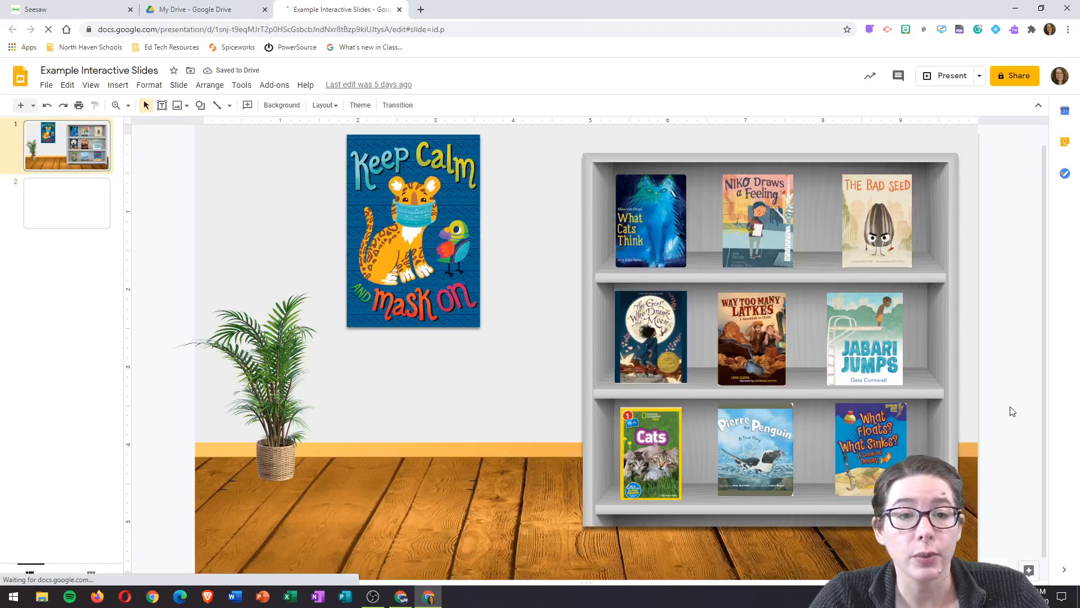
# Step: Give North Haven Public Schools Editor access via the presentation's link and copy it
pyautogui.click(1020, 78)
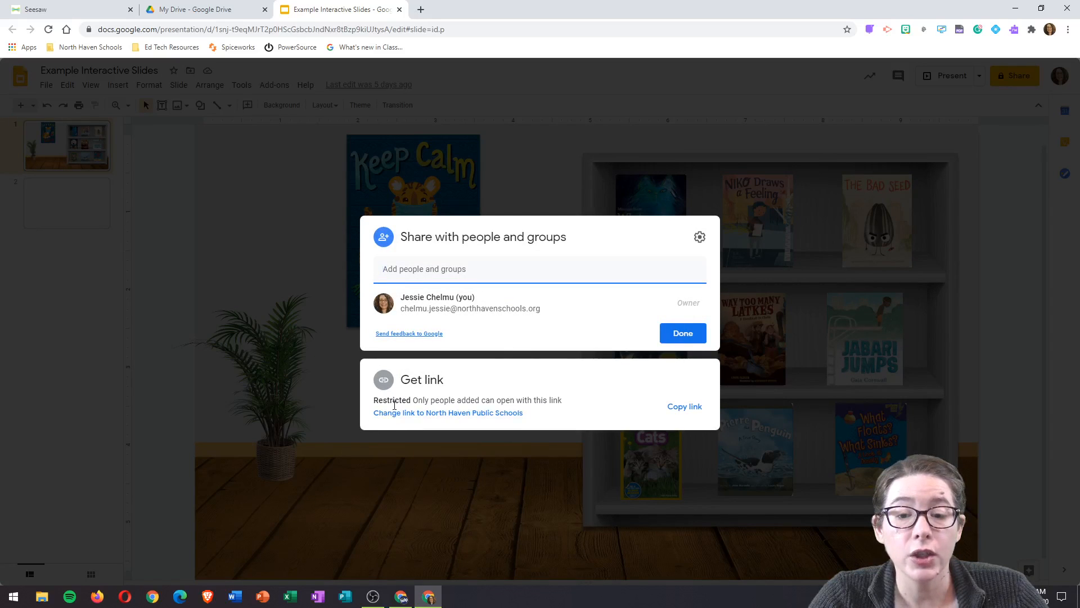
pyautogui.click(421, 414)
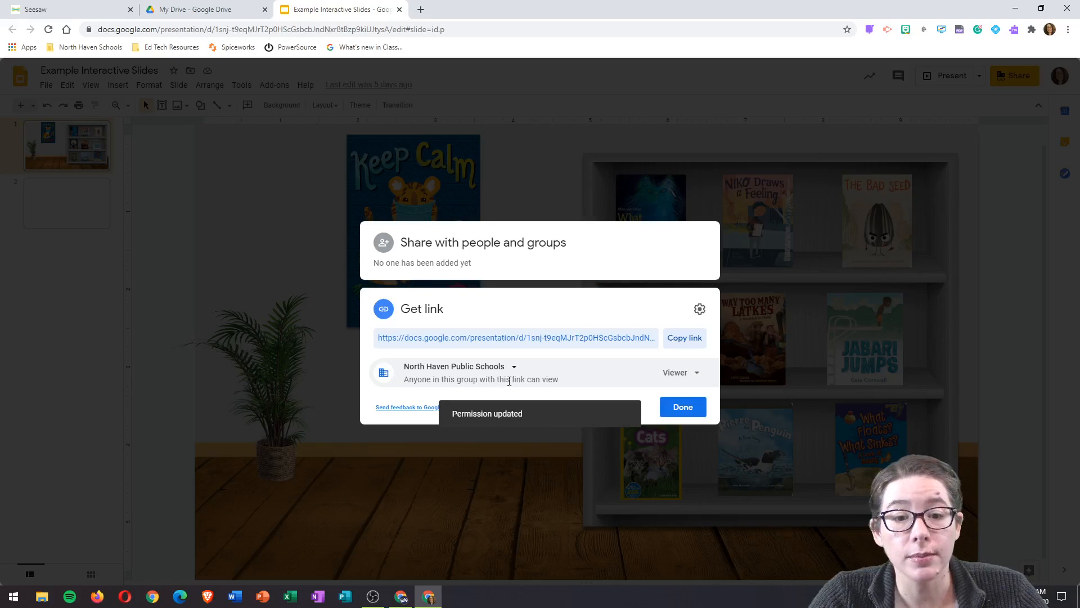
pyautogui.click(698, 374)
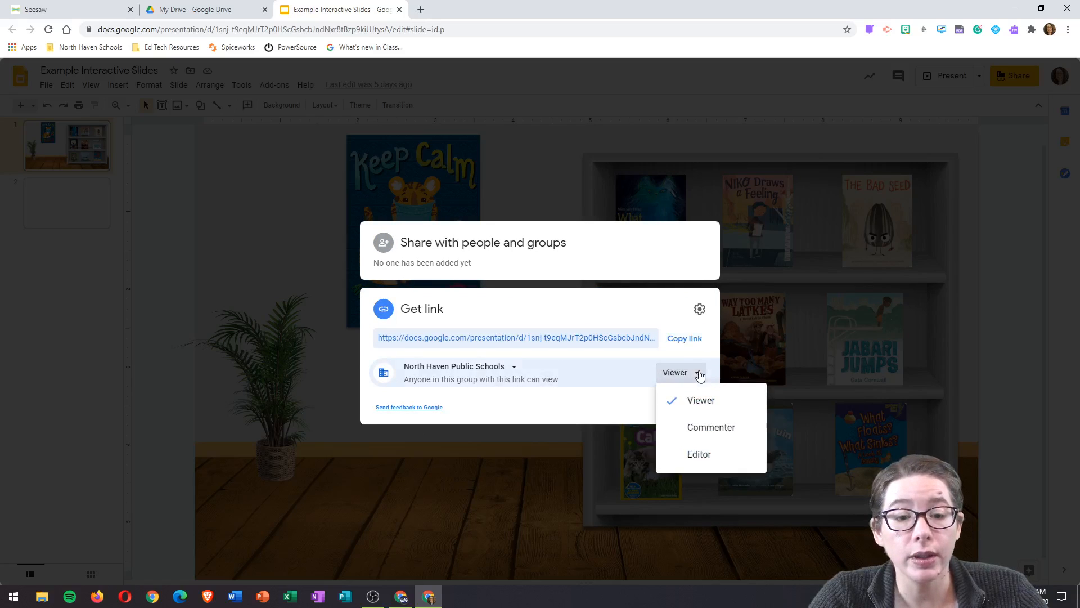
pyautogui.click(699, 454)
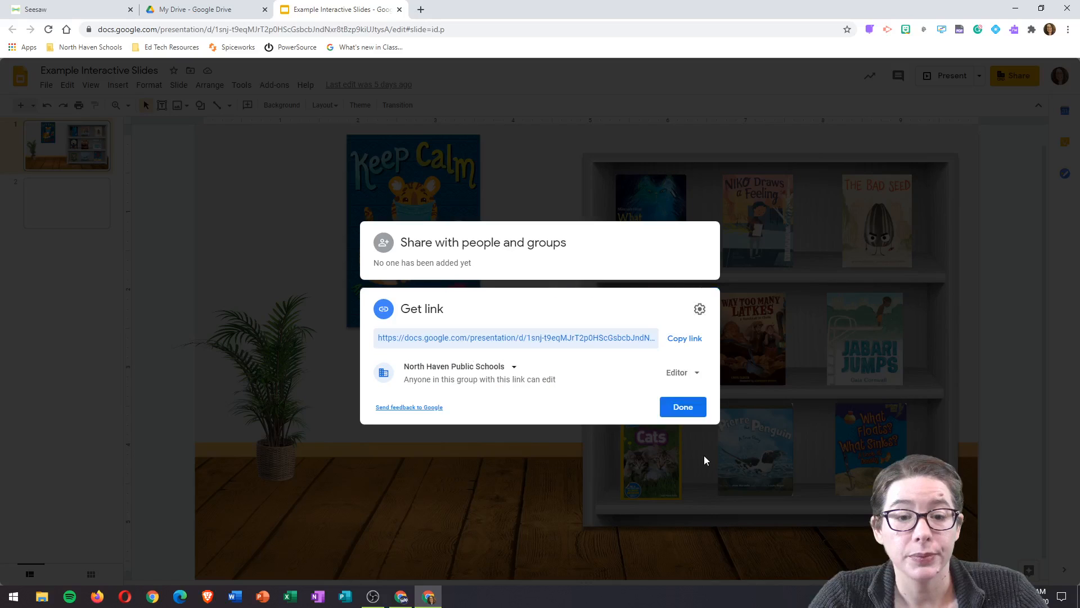
pyautogui.click(688, 342)
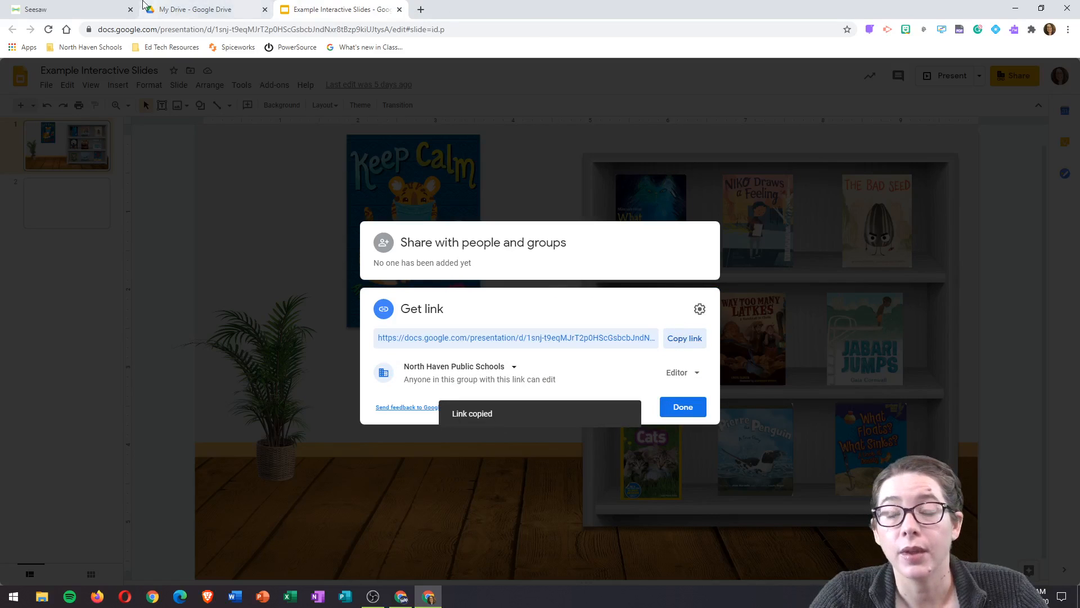
pyautogui.click(62, 13)
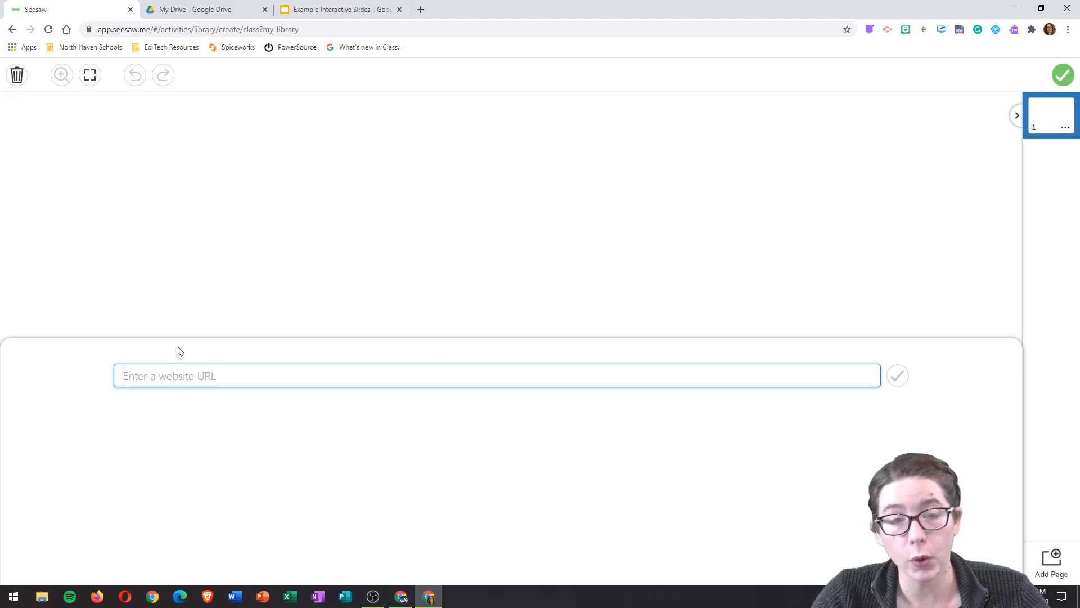
# Step: Paste the Slides link, replace 'edit?usp=sharing' with 'copy', and confirm it
pyautogui.hotkey('ctrl', 'v')
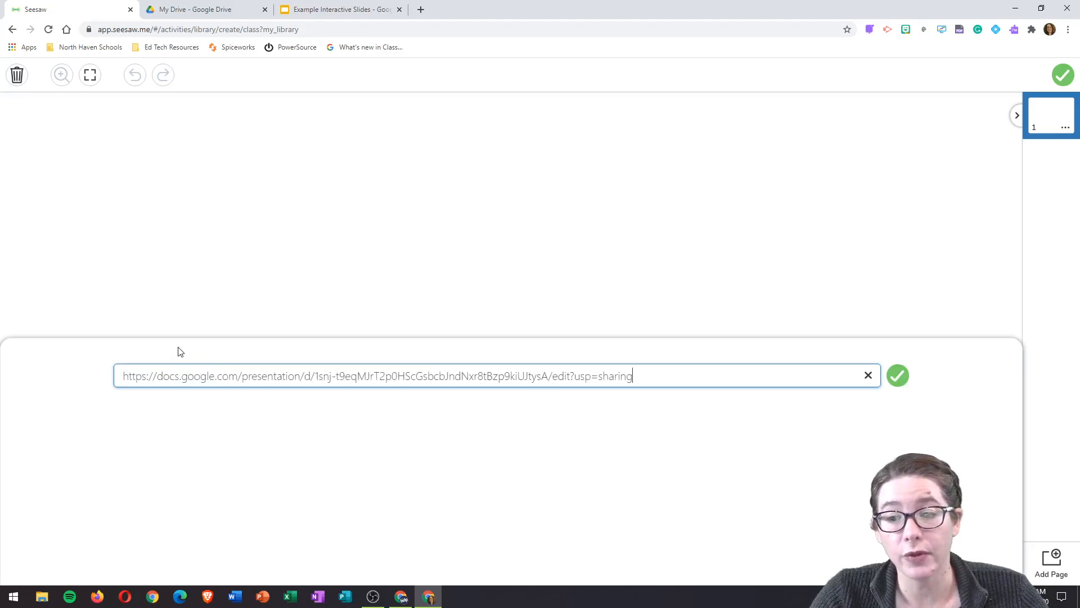
pyautogui.rightClick(676, 377)
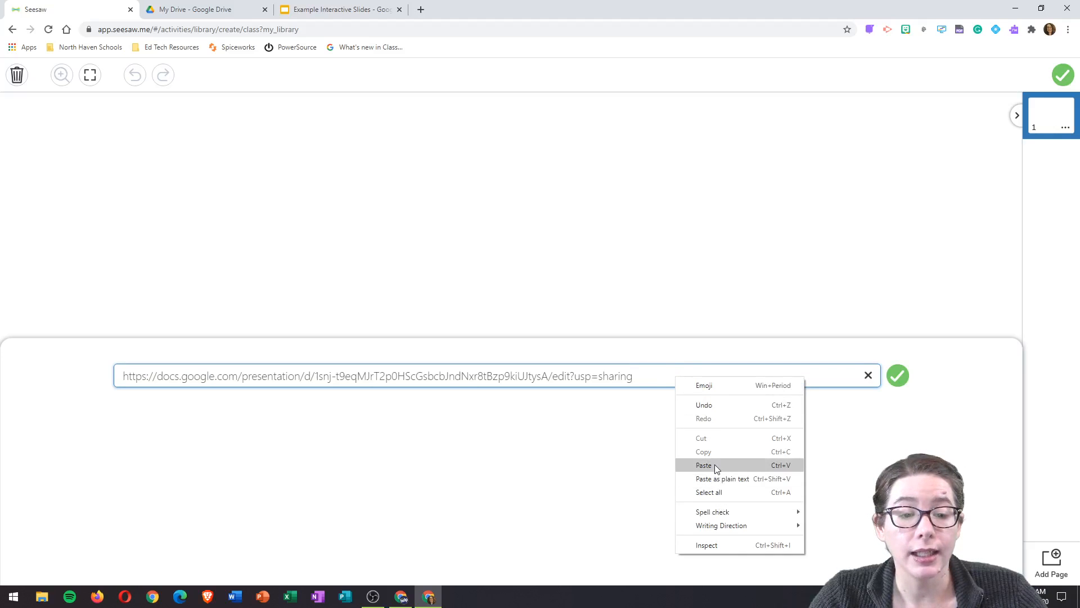
pyautogui.doubleClick(615, 430)
pyautogui.click(615, 431)
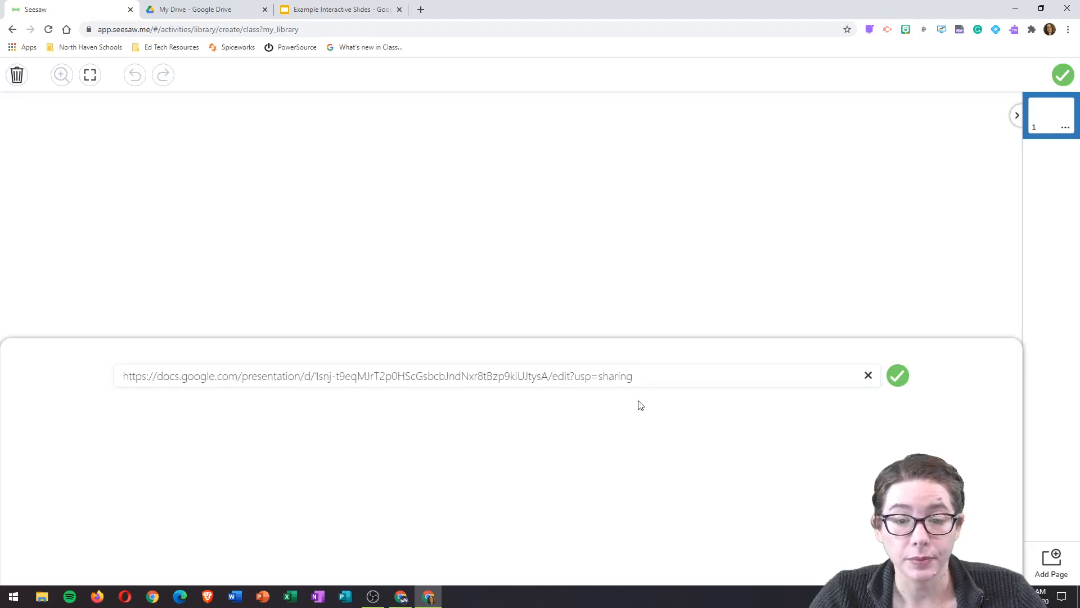
pyautogui.click(642, 376)
pyautogui.moveTo(640, 377); pyautogui.dragTo(554, 383)
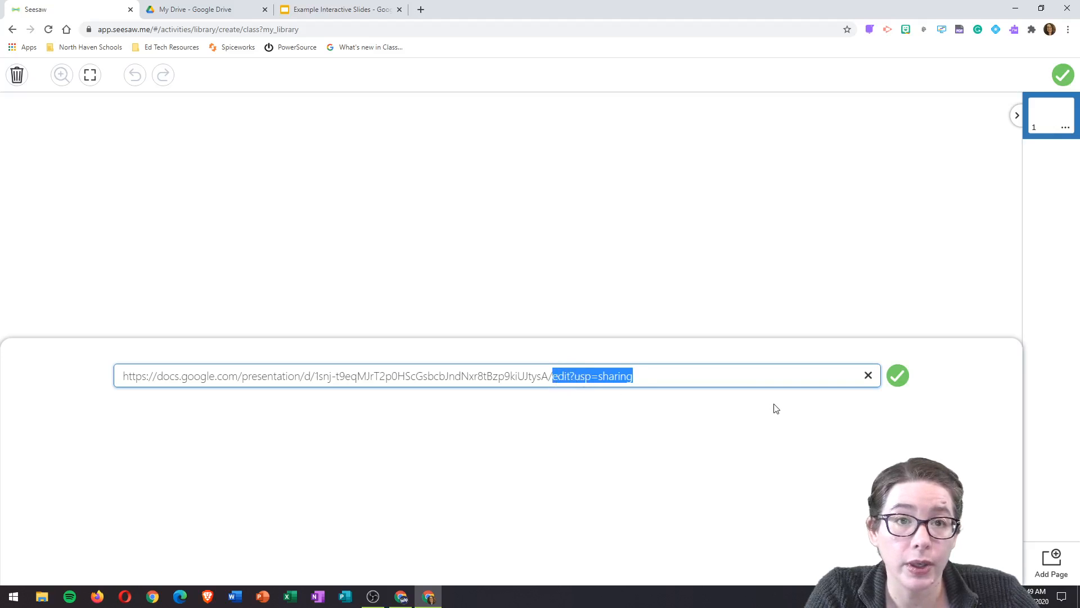
pyautogui.press('BackSpace')
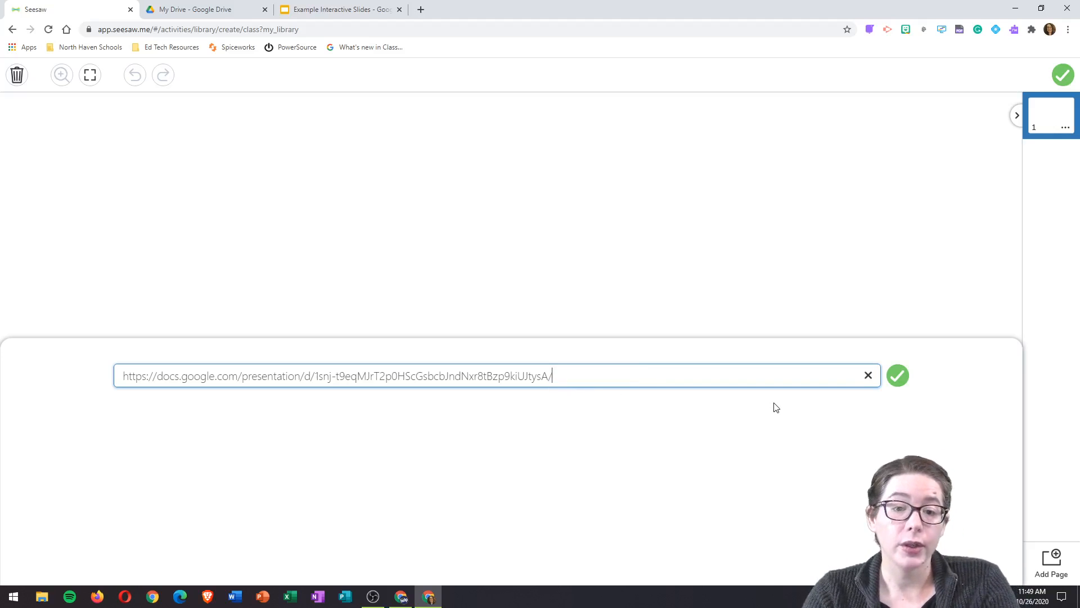
pyautogui.write('copy')
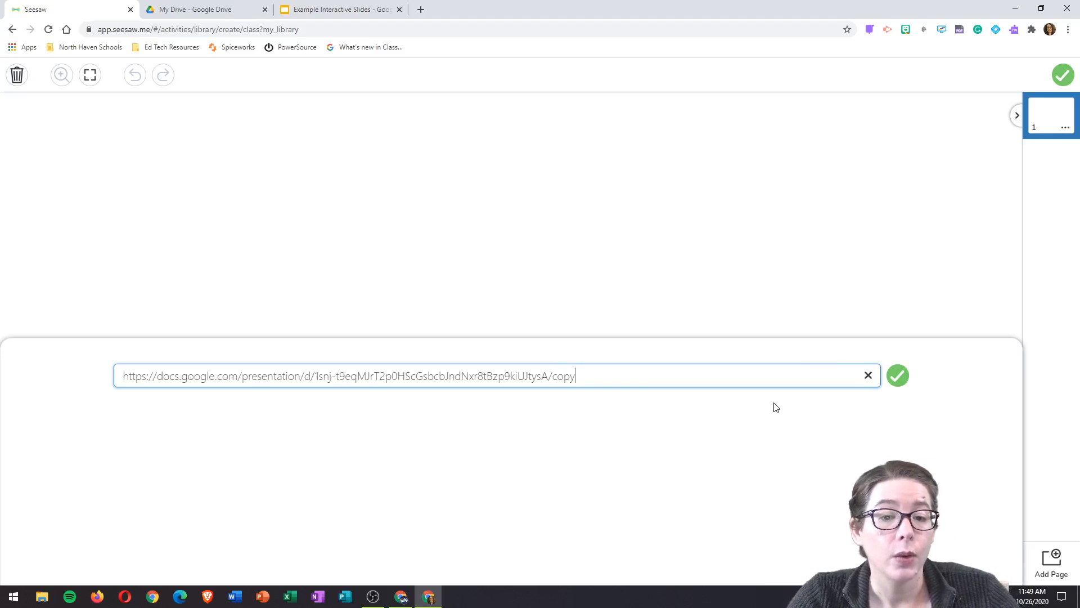
pyautogui.click(898, 376)
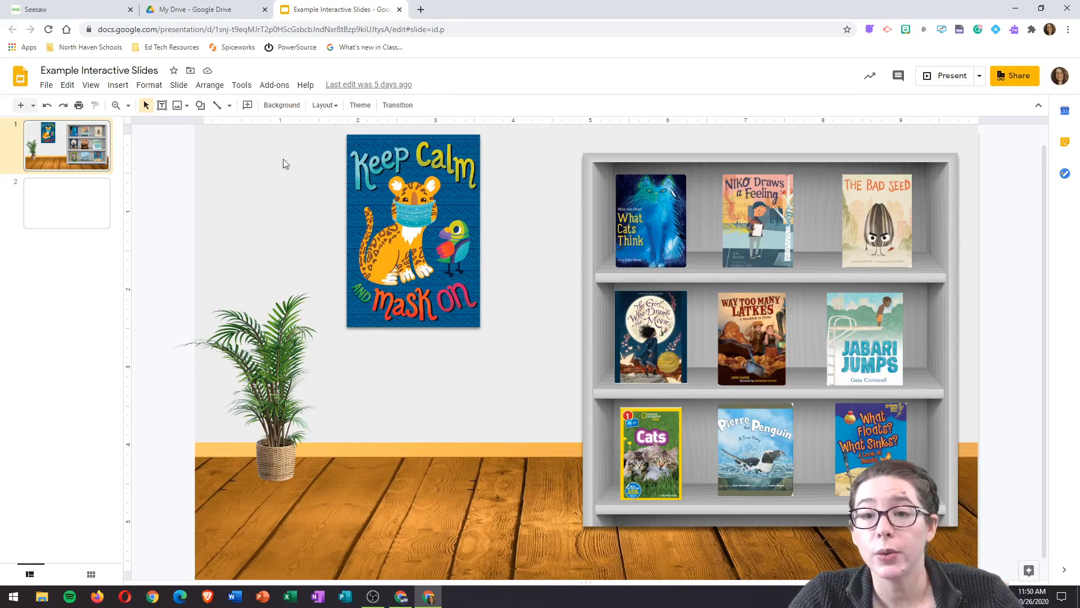
# Step: Download the current bookshelf slide as a JPEG image (.jpg)
pyautogui.click(48, 85)
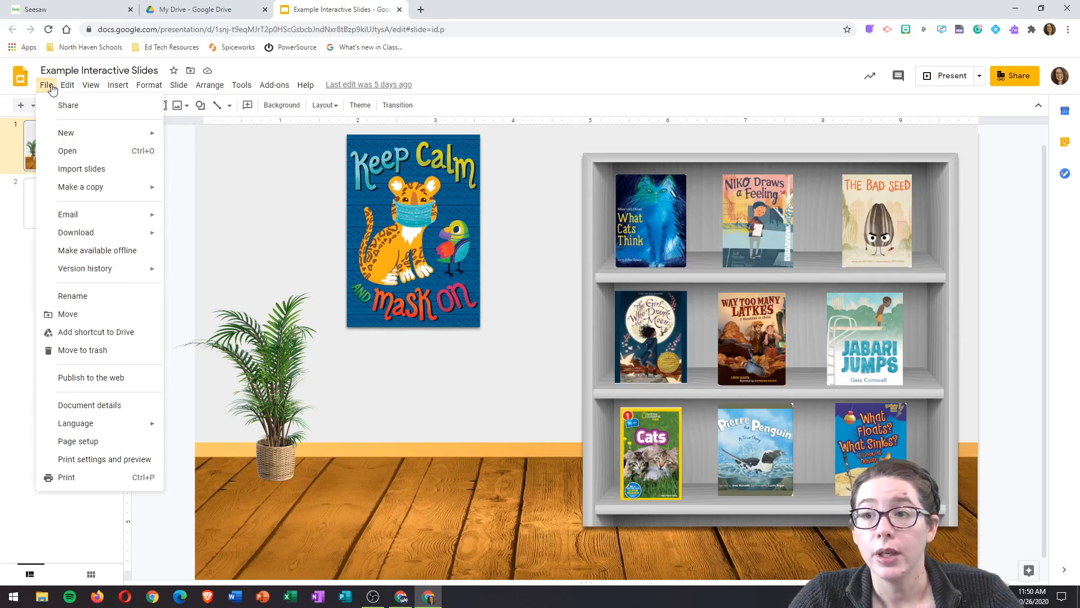
pyautogui.moveTo(88, 233)
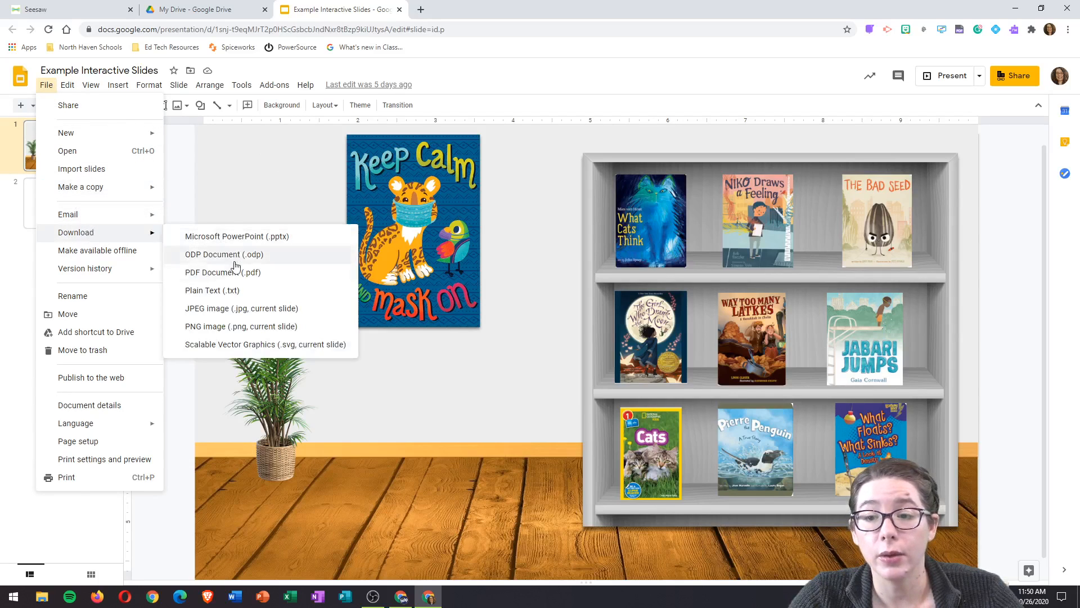
pyautogui.click(237, 314)
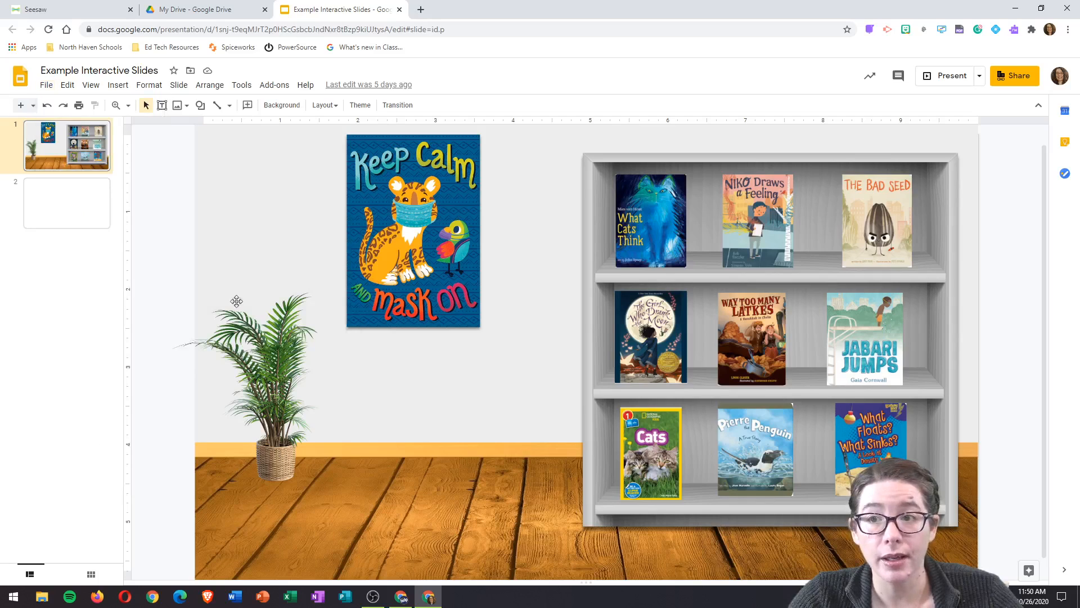
pyautogui.click(41, 12)
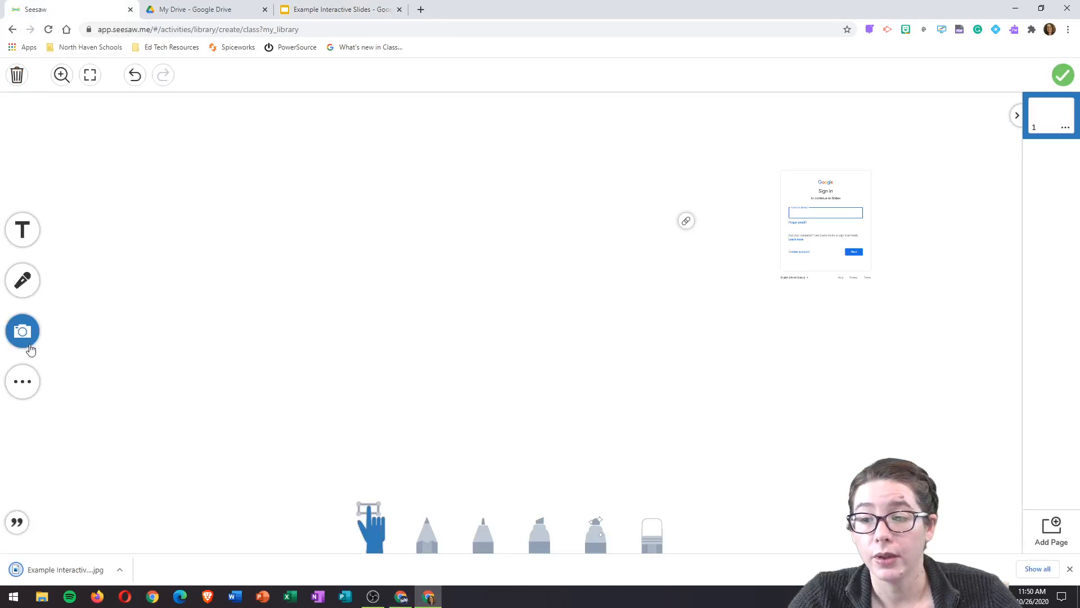
# Step: Upload the Example Interactive Slides JPG and drag it toward the canvas's upper left
pyautogui.click(29, 336)
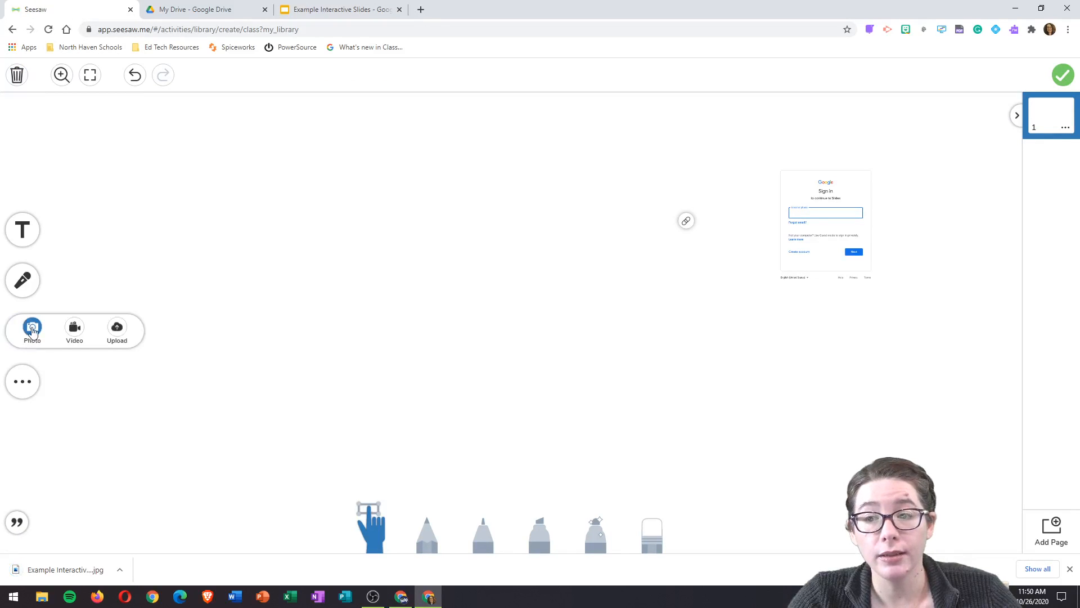
pyautogui.click(115, 332)
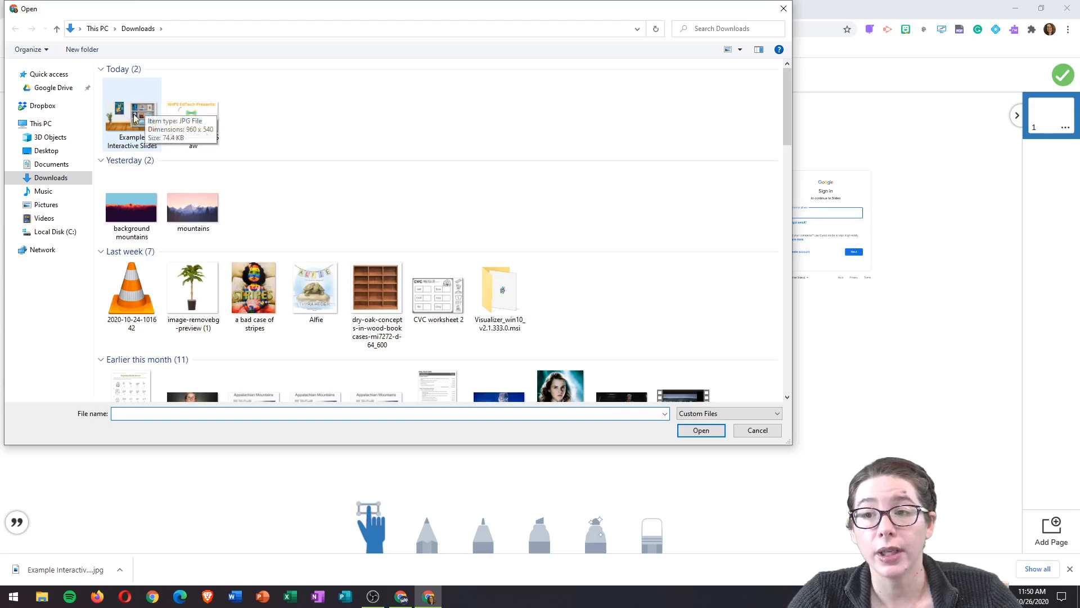
pyautogui.click(132, 116)
pyautogui.click(701, 431)
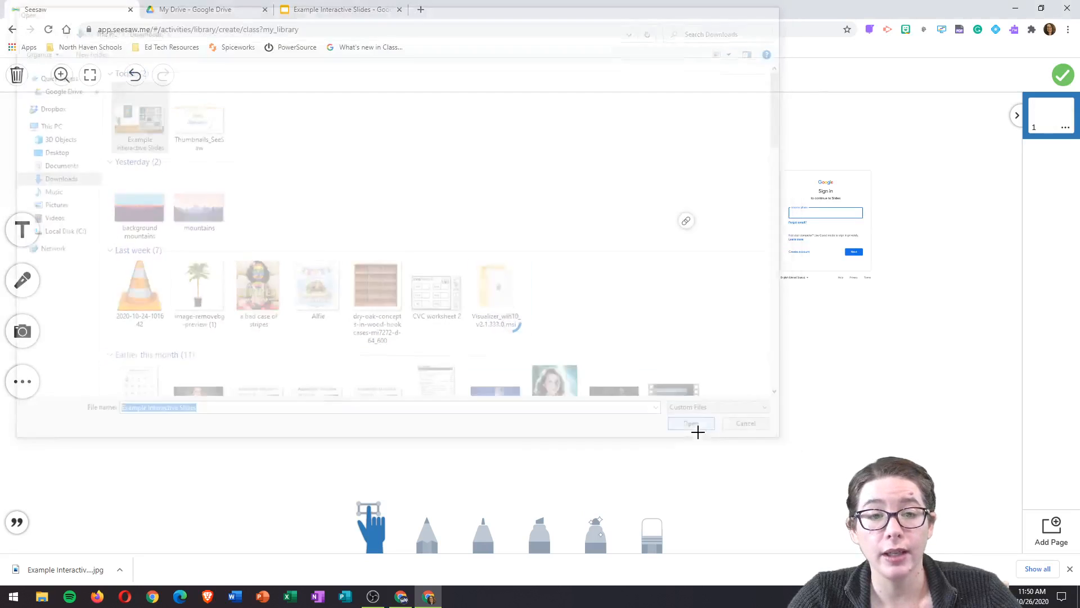
pyautogui.moveTo(576, 337); pyautogui.dragTo(457, 273)
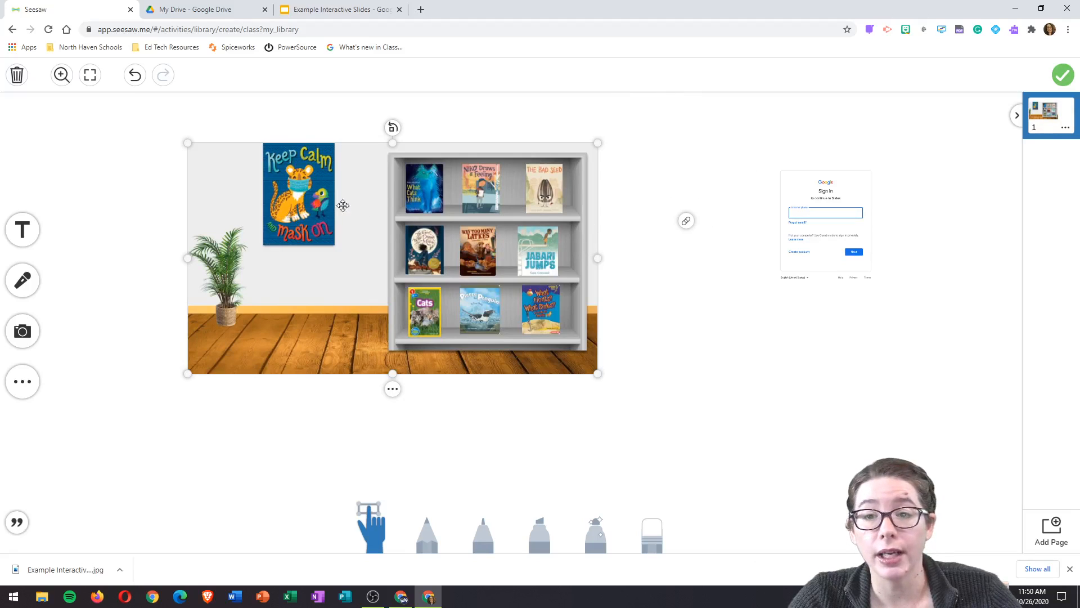
# Step: Link the bookshelf image to the pasted Slides address, changing 'edit?usp=sharing' to 'copy'
pyautogui.click(392, 389)
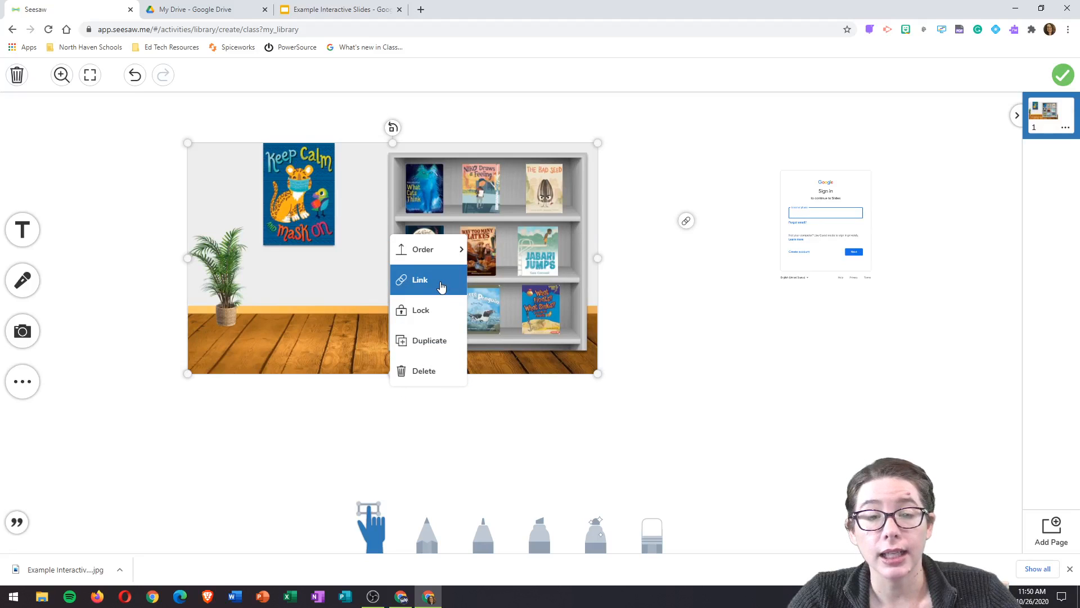
pyautogui.click(440, 279)
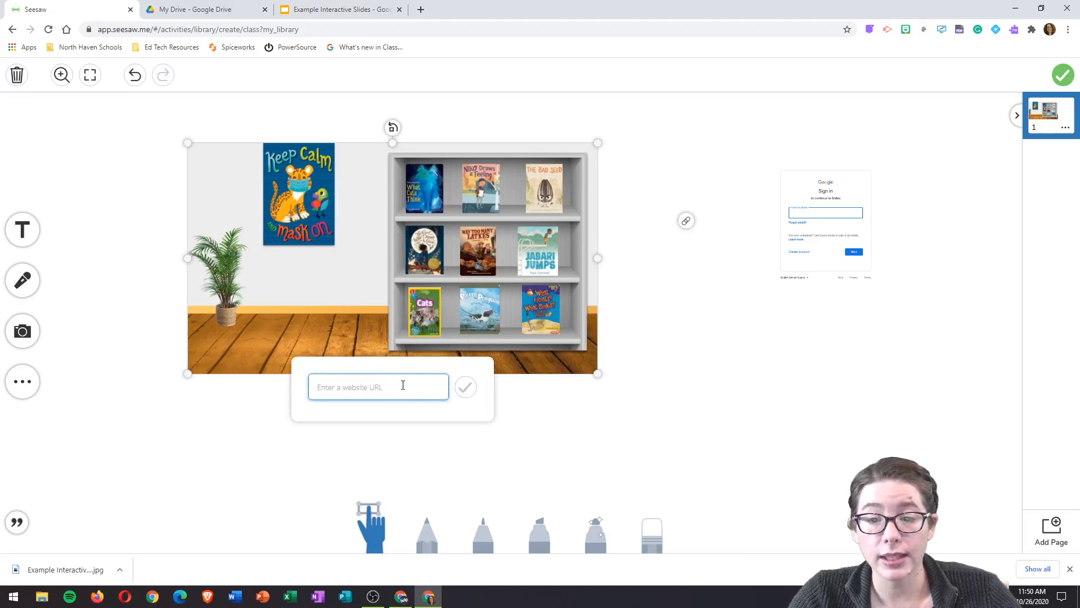
pyautogui.hotkey('ctrl', 'v')
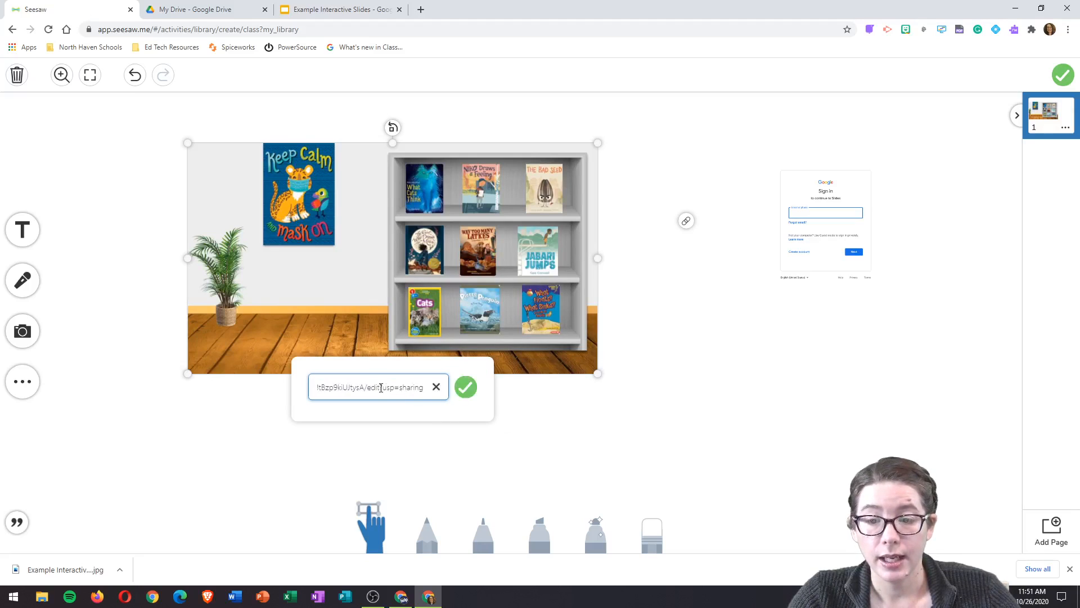
pyautogui.moveTo(429, 387); pyautogui.dragTo(366, 388)
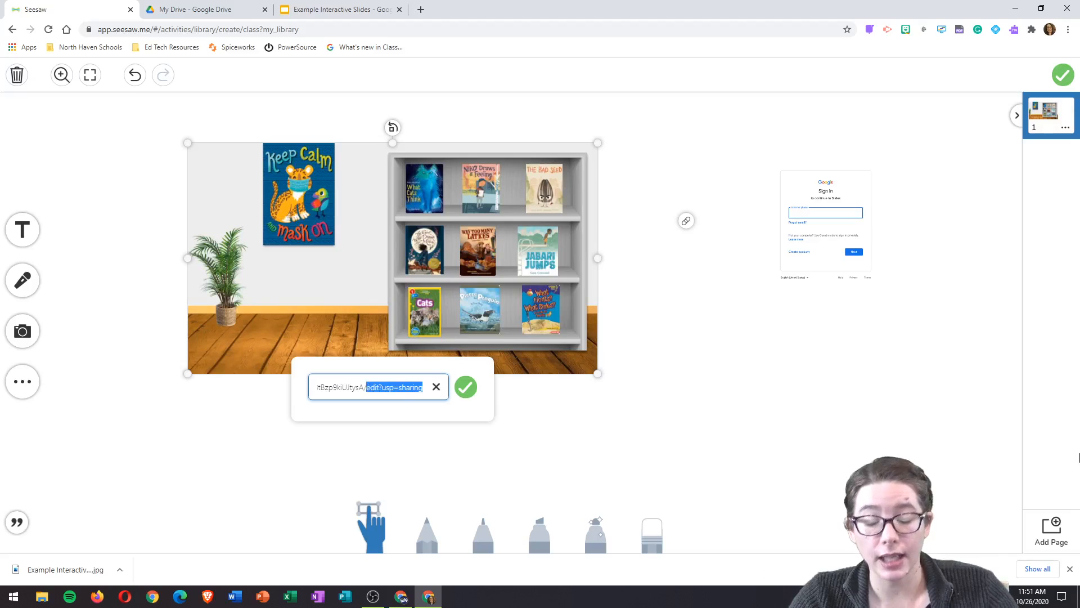
pyautogui.write('copy')
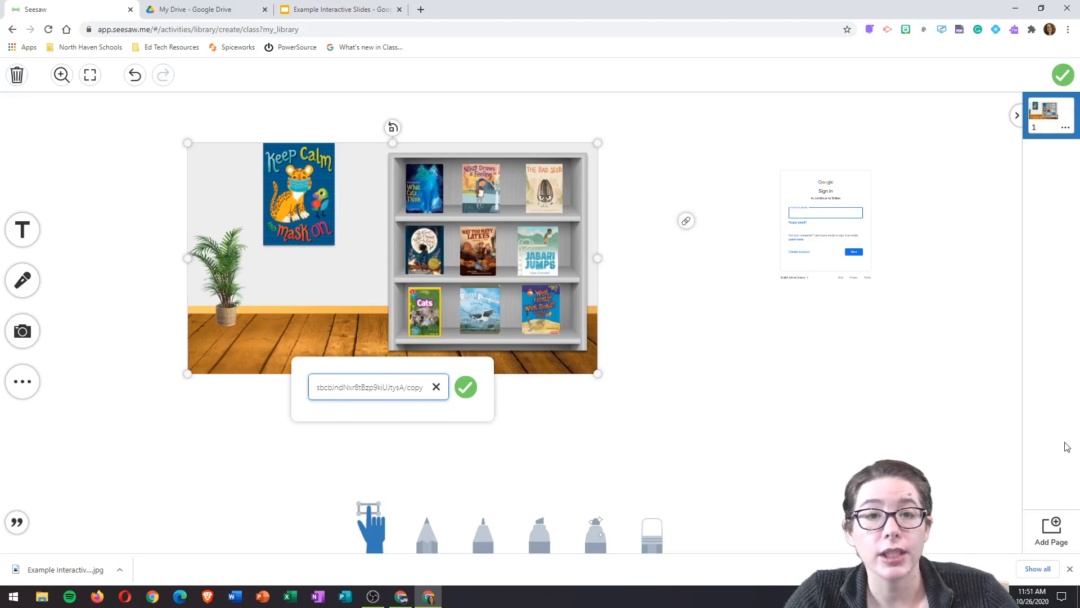
pyautogui.click(466, 387)
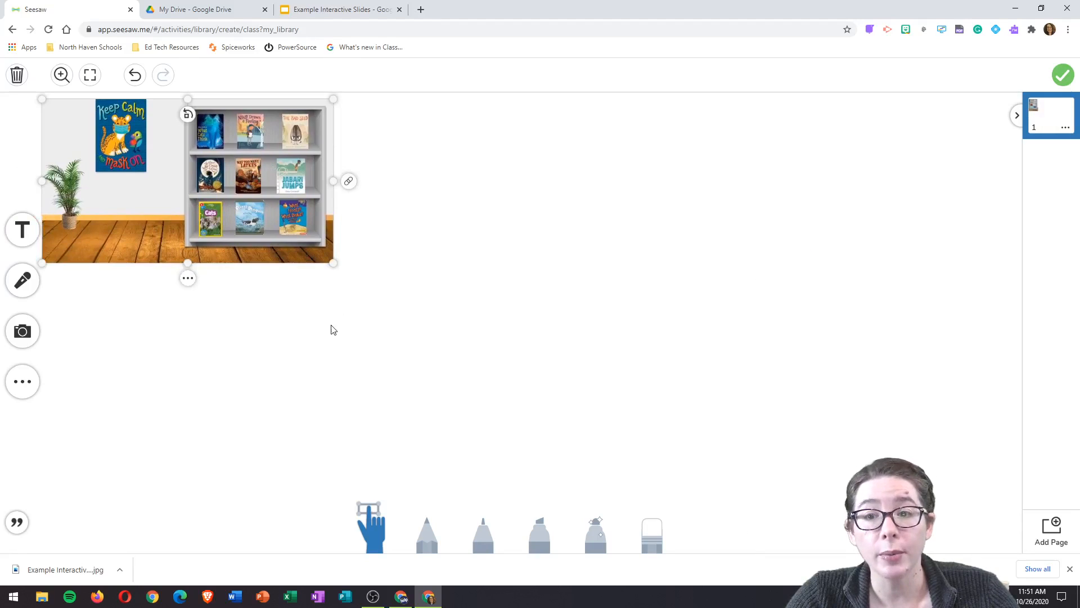
pyautogui.click(332, 329)
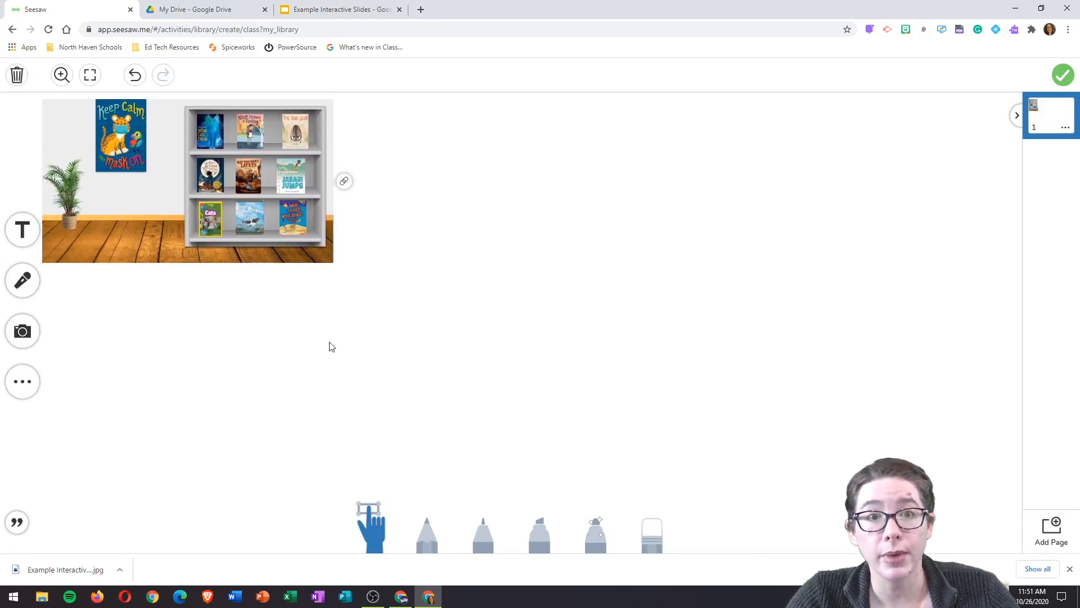
# Step: Draw a freehand arrow on the canvas pointing up at the image's link
pyautogui.click(208, 214)
pyautogui.click(188, 278)
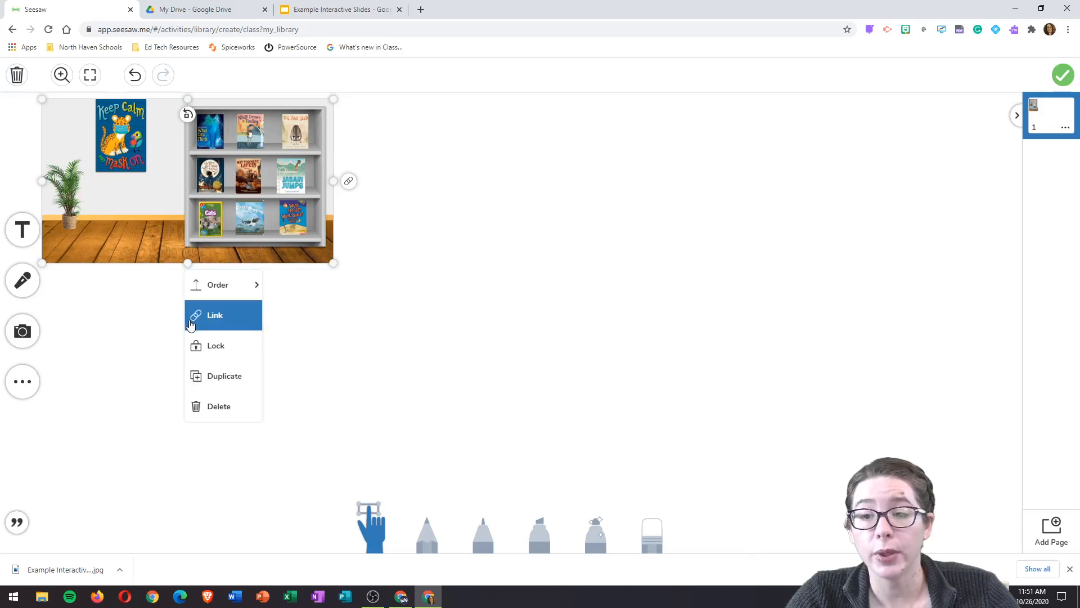
pyautogui.click(133, 352)
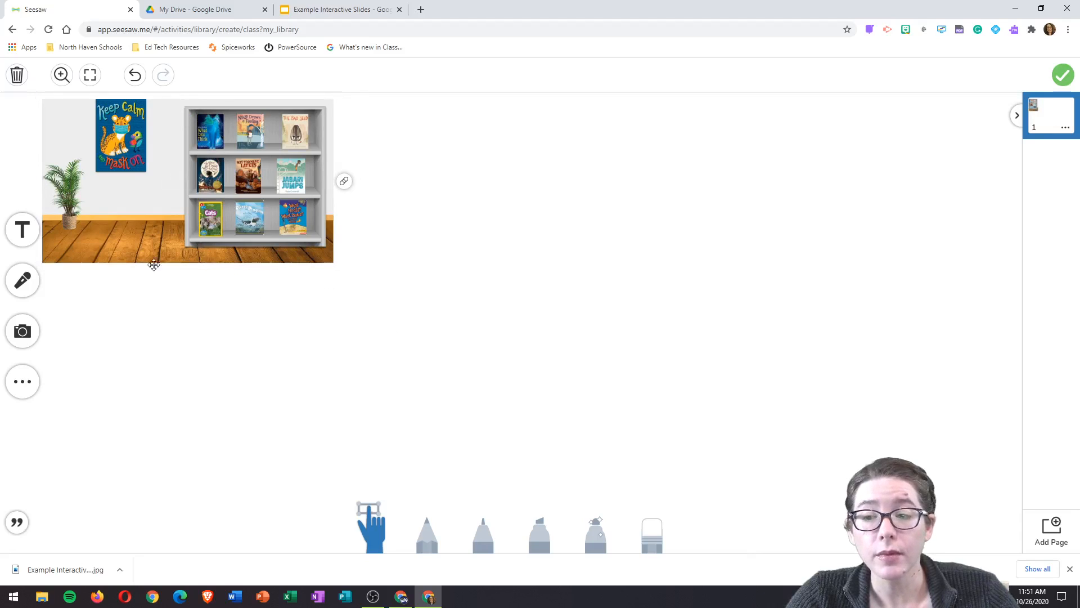
pyautogui.moveTo(349, 193)
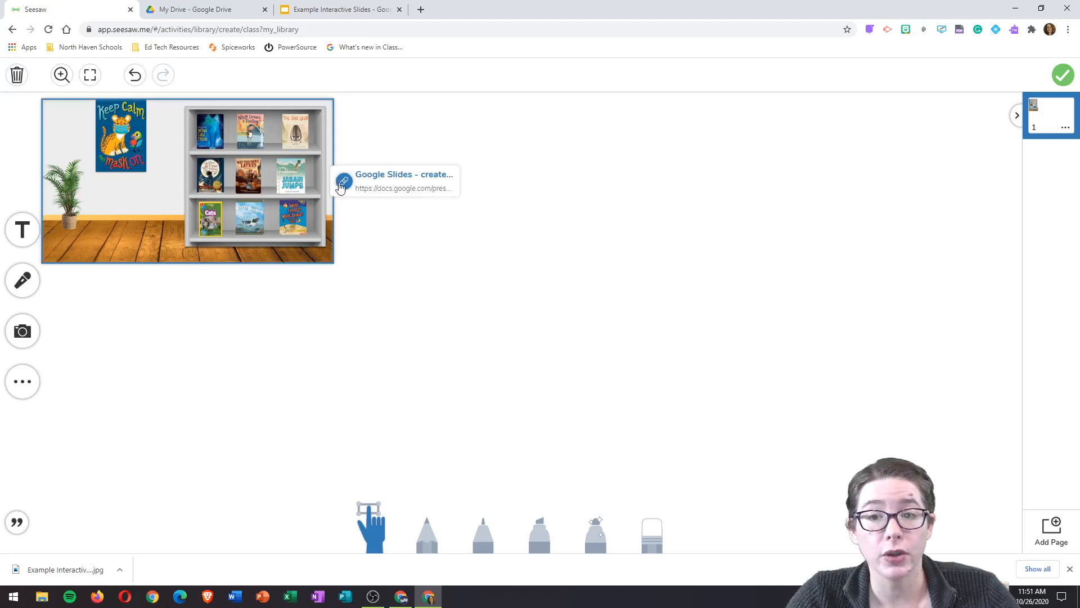
pyautogui.click(485, 543)
pyautogui.moveTo(352, 204)
pyautogui.mouseDown()
pyautogui.moveTo(355, 234)
pyautogui.moveTo(364, 208)
pyautogui.mouseUp()
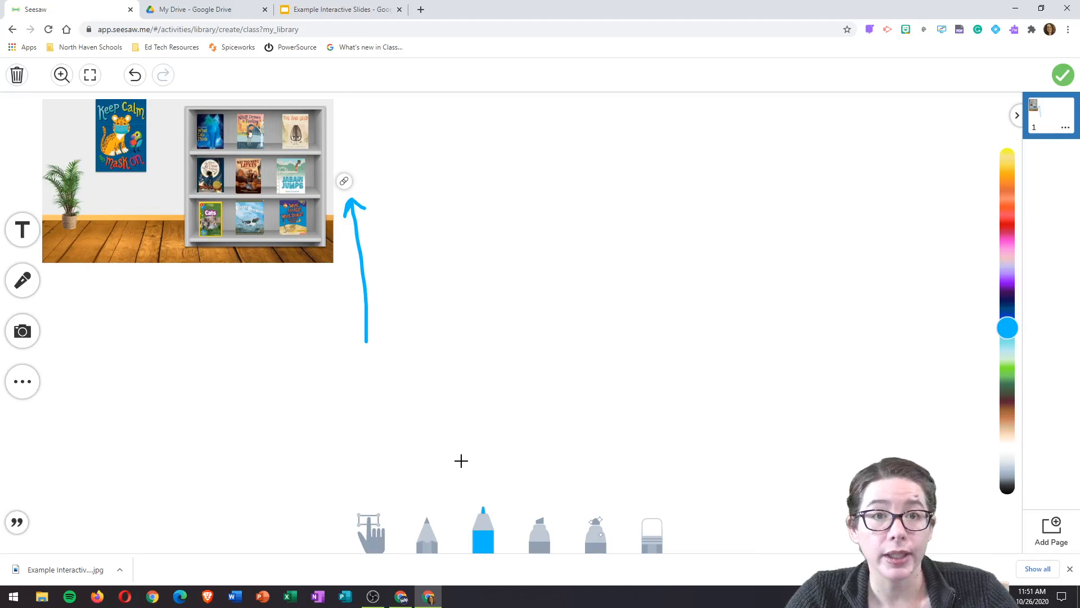
pyautogui.click(512, 320)
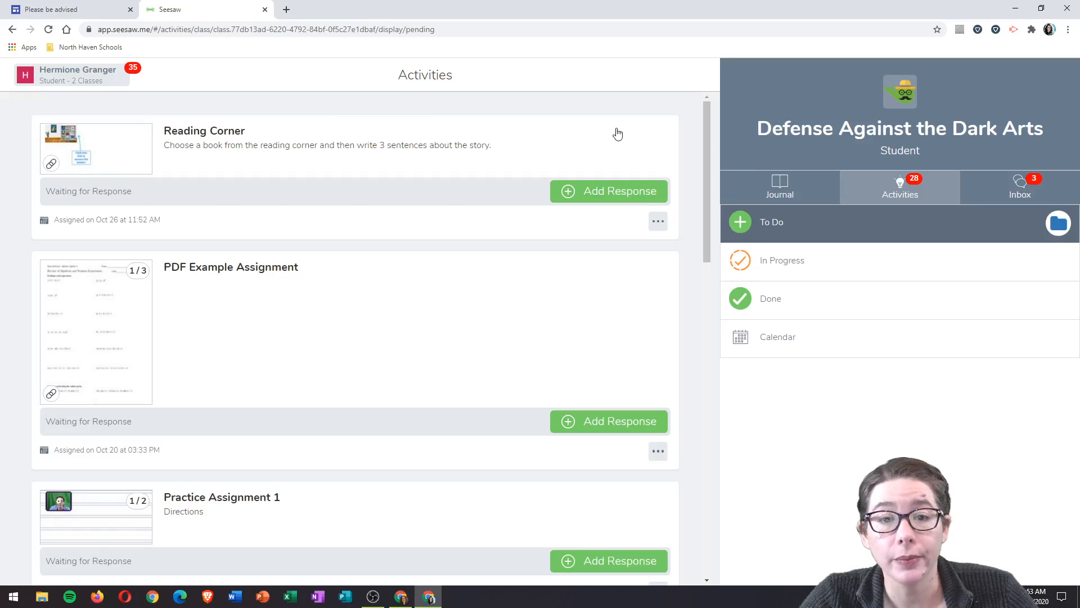
# Step: As a student, open Reading Corner's image link and make a copy of the slides
pyautogui.click(621, 201)
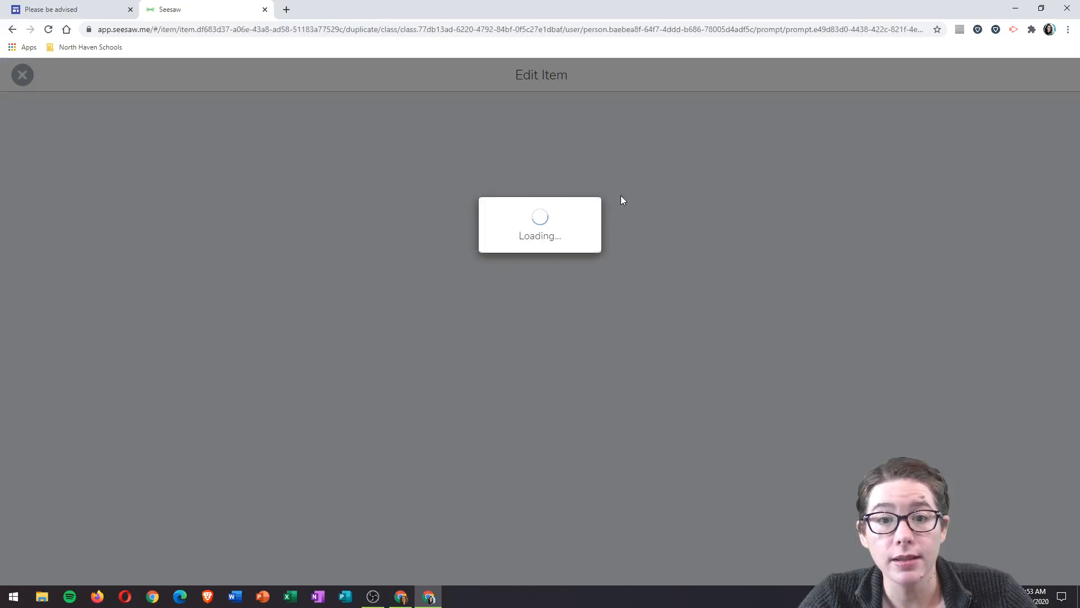
pyautogui.click(361, 191)
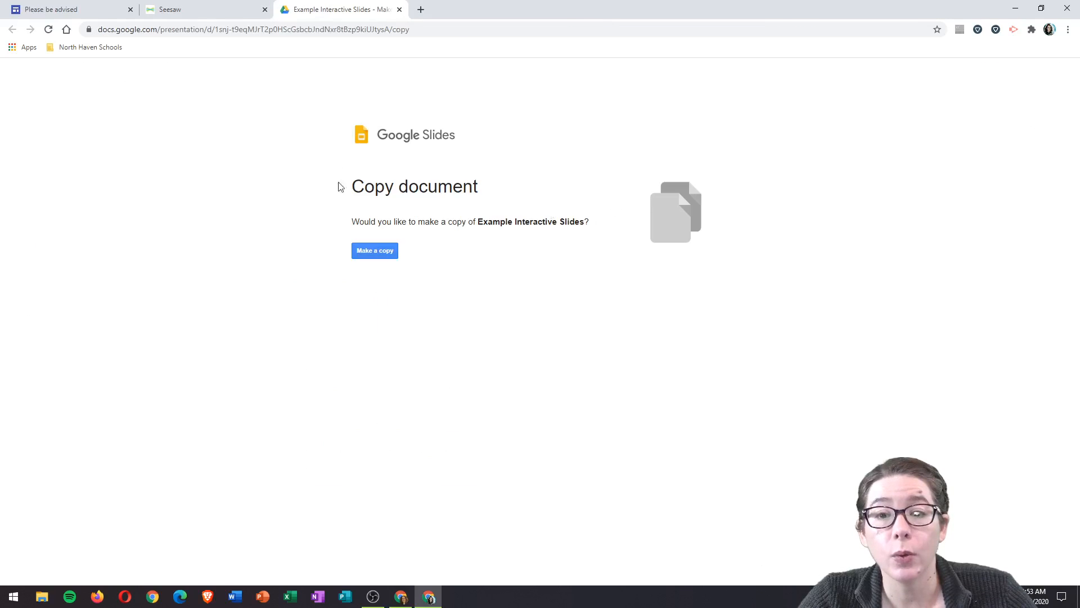
pyautogui.click(374, 251)
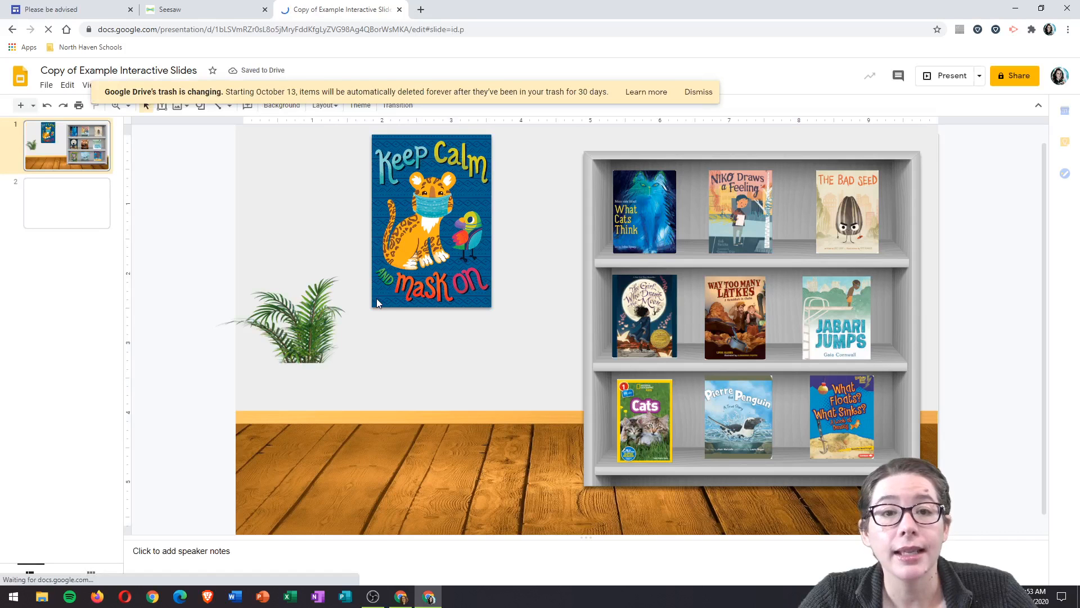